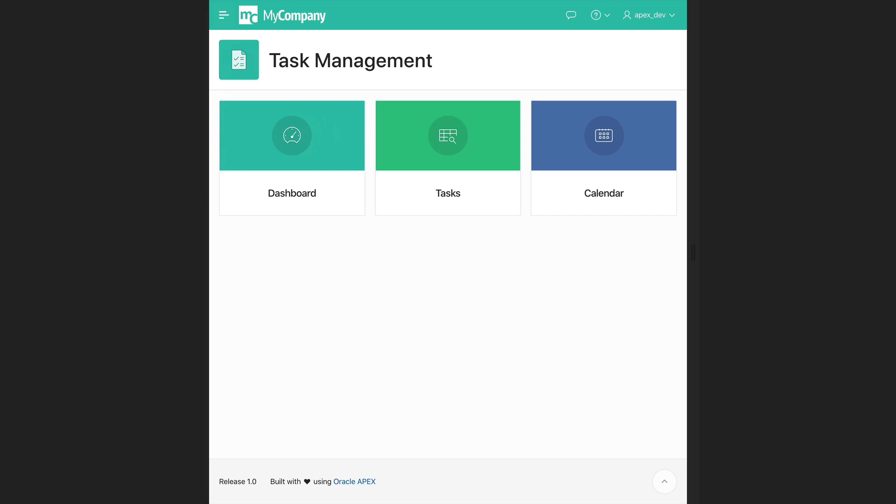
Step: Open the Task Management app's side navigation list from the home page
left_click(224, 16)
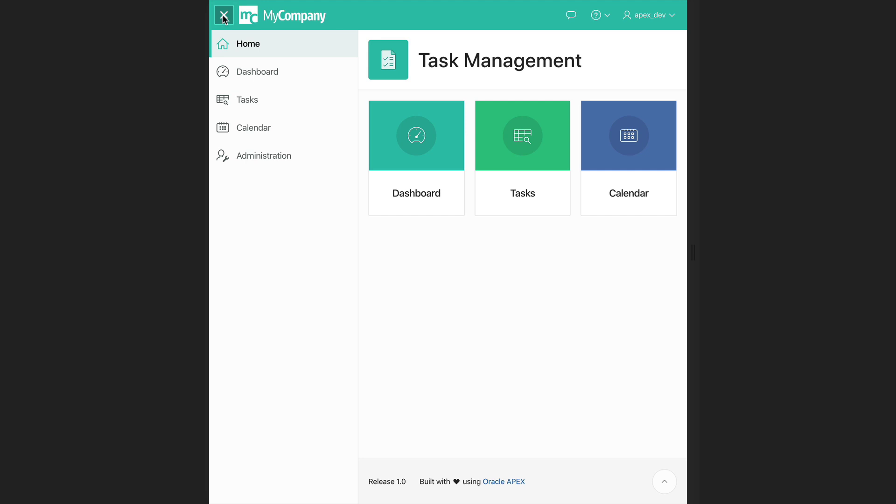
Step: Go to the Dashboard and narrow the browser to phone width so its charts stack
left_click(250, 76)
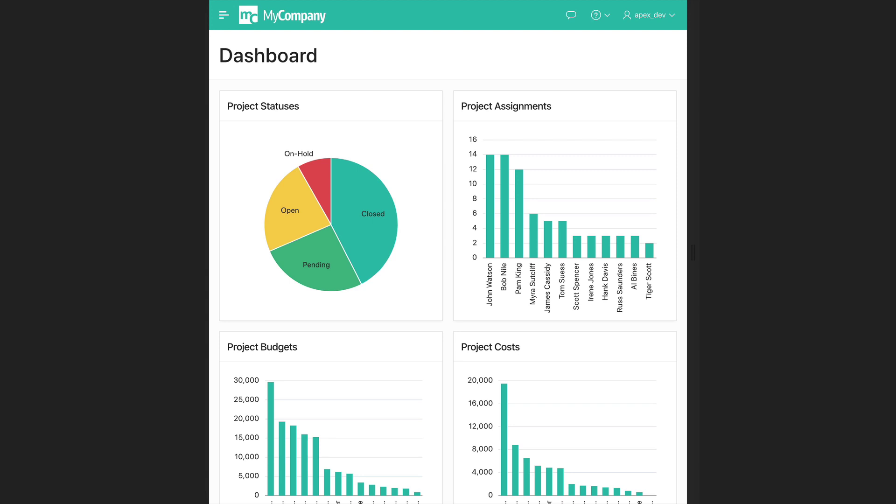
left_click_drag(692, 252, 587, 252)
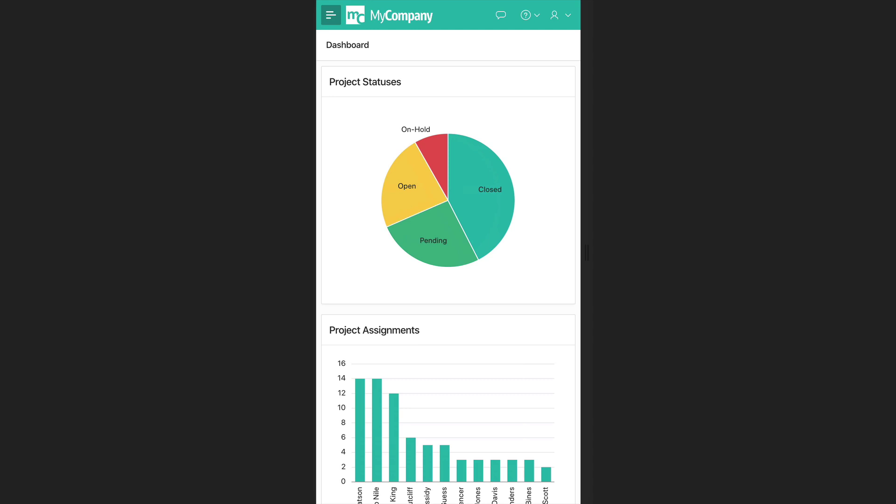
scroll(530, 240, "down", 2)
scroll(530, 239, "down", 10)
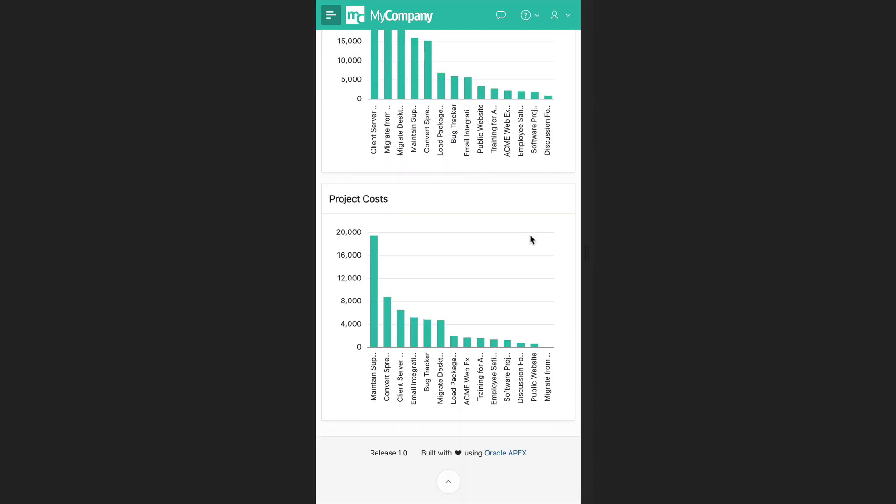
scroll(530, 239, "up", 2)
scroll(530, 239, "up", 10)
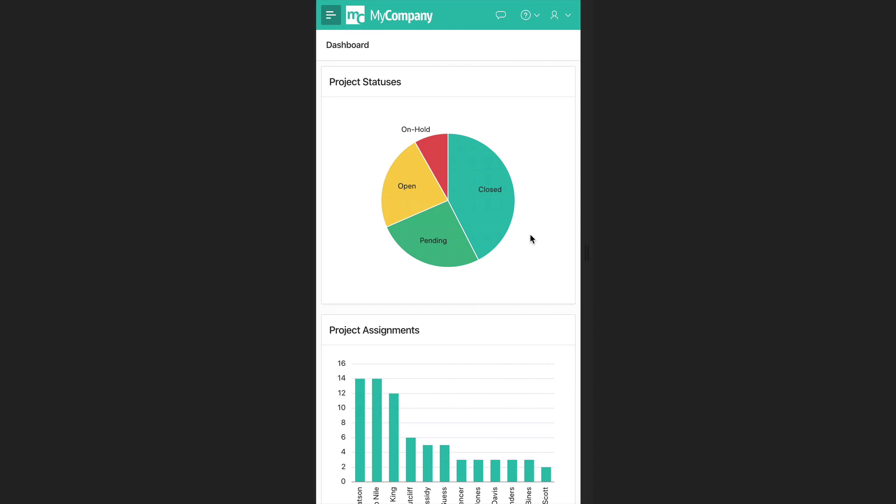
left_click(330, 25)
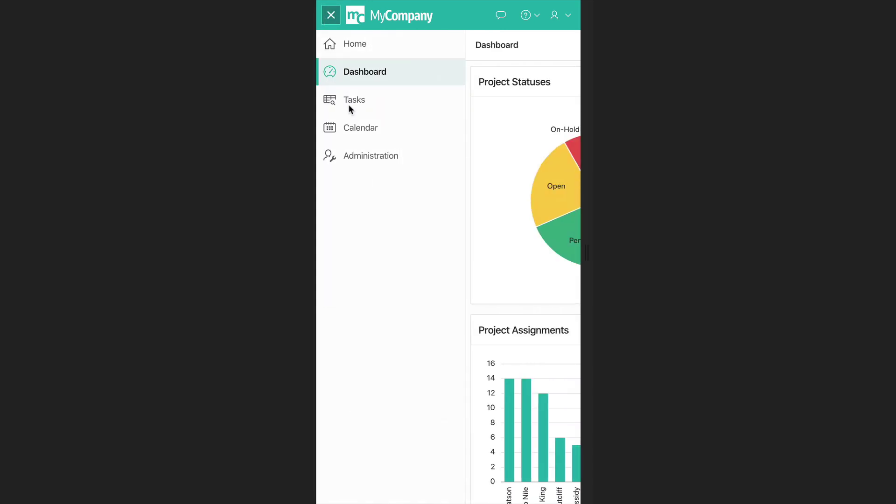
left_click(355, 105)
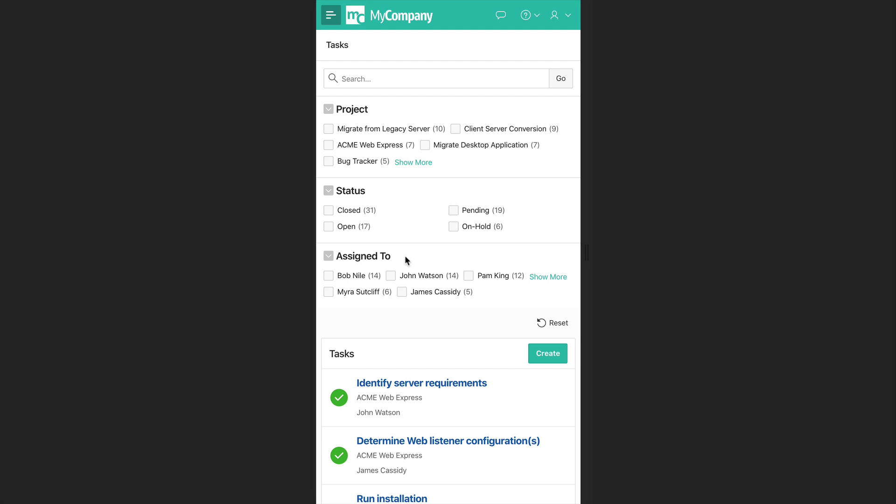
scroll(392, 269, "down", 3)
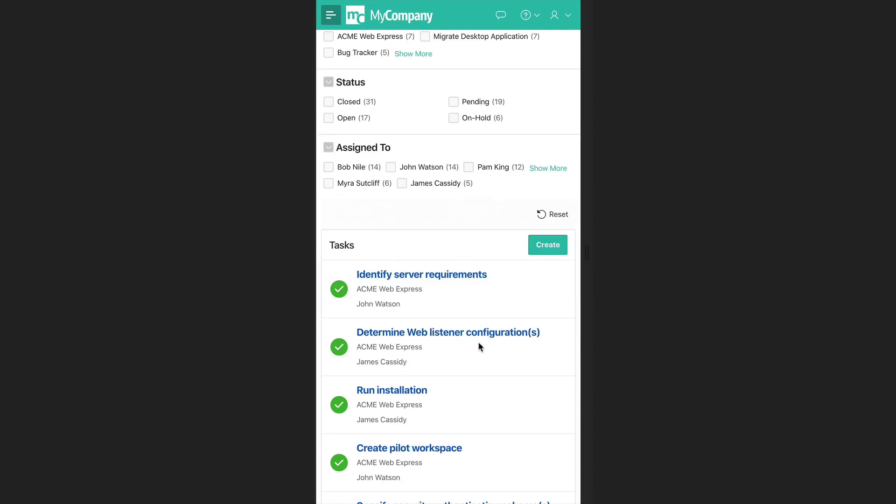
scroll(480, 346, "up", 3)
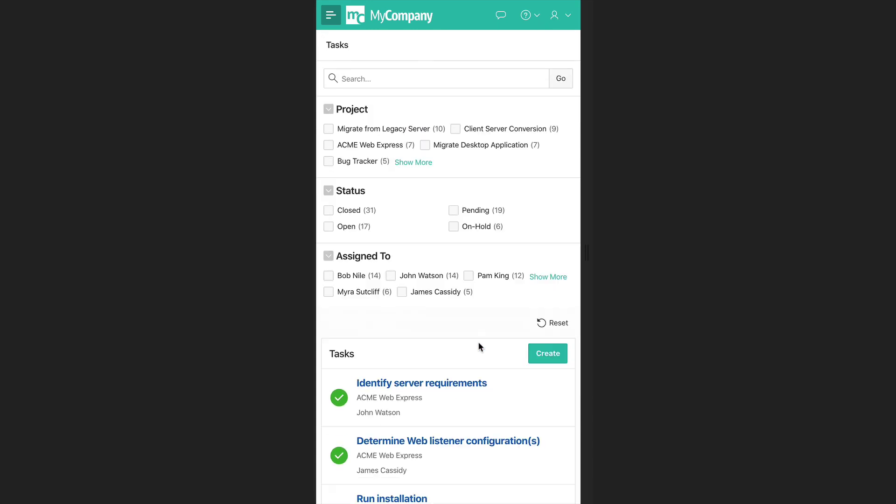
left_click(483, 211)
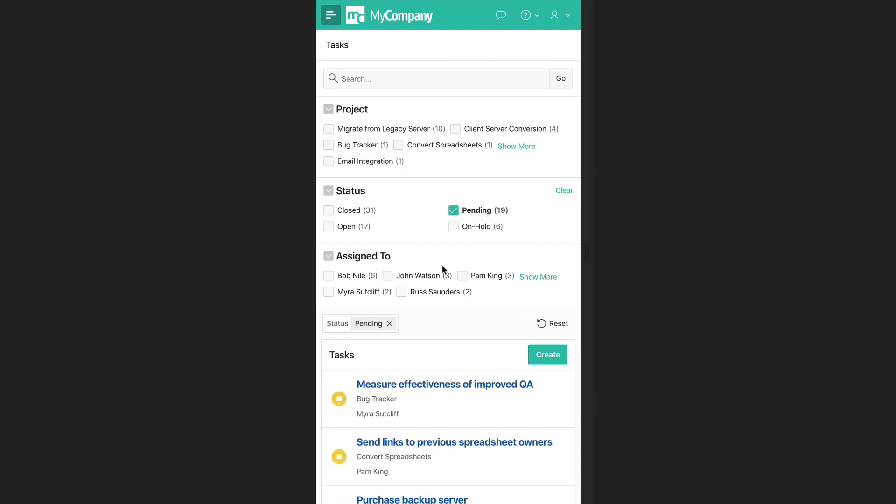
left_click(425, 276)
scroll(441, 301, "down", 3)
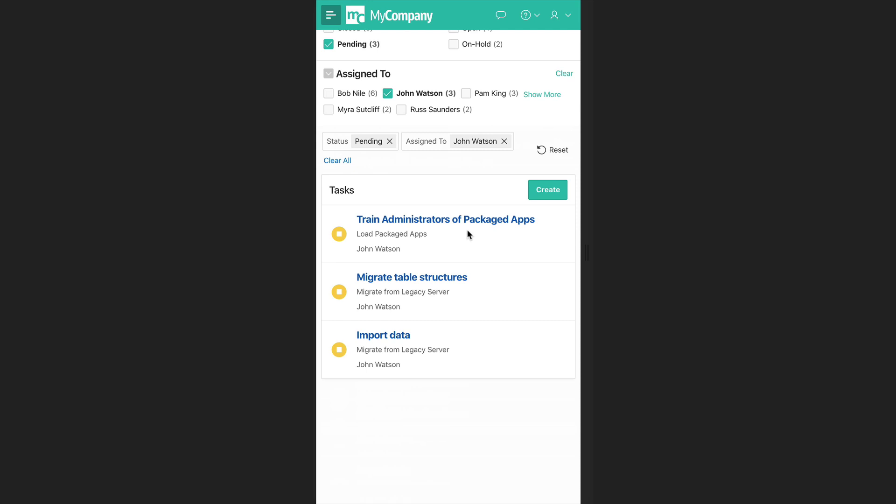
left_click(426, 278)
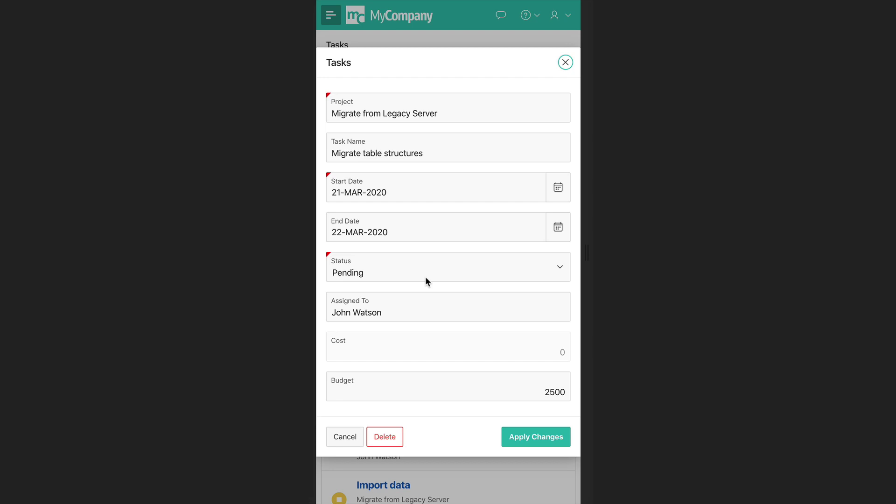
left_click(564, 63)
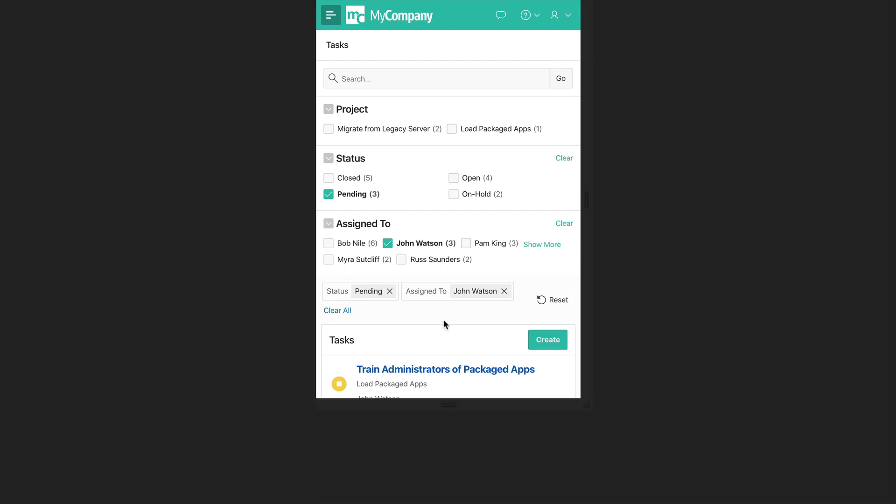
scroll(443, 319, "down", 2)
left_click(447, 255)
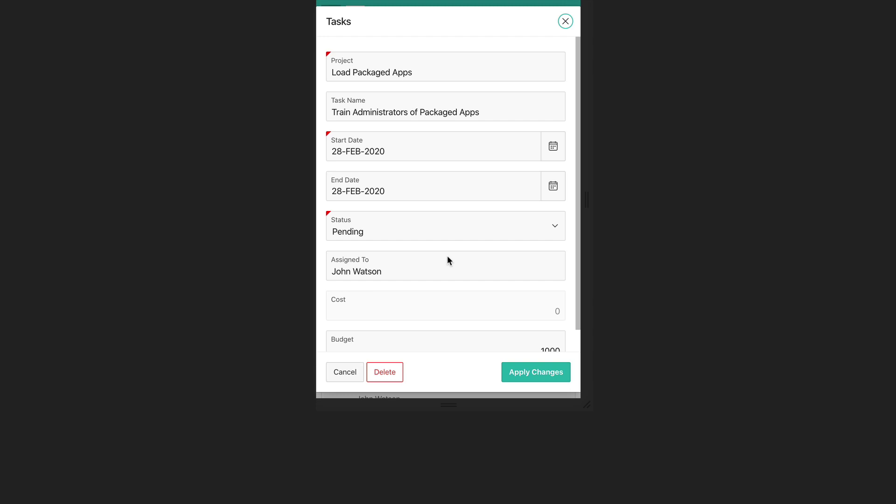
Step: Close the task details unsaved, show the Calendar as a month grid, and reopen navigation
left_click(345, 372)
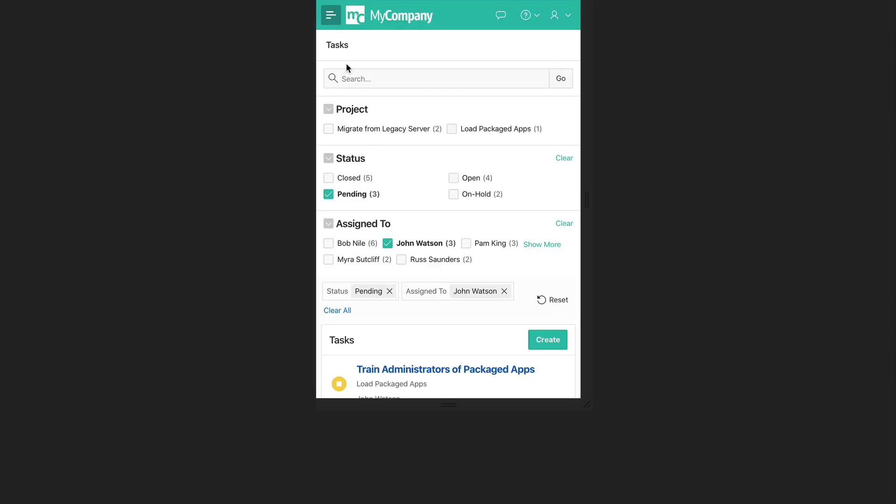
left_click(329, 15)
left_click(352, 129)
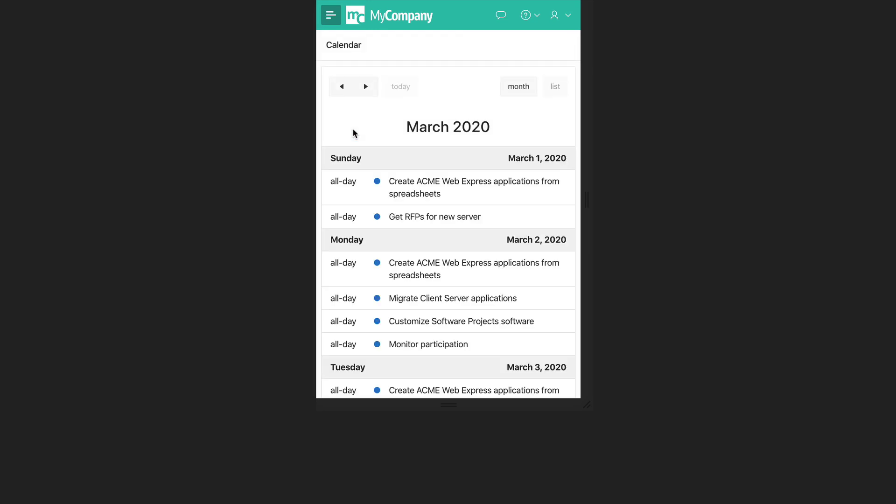
scroll(465, 277, "down", 5)
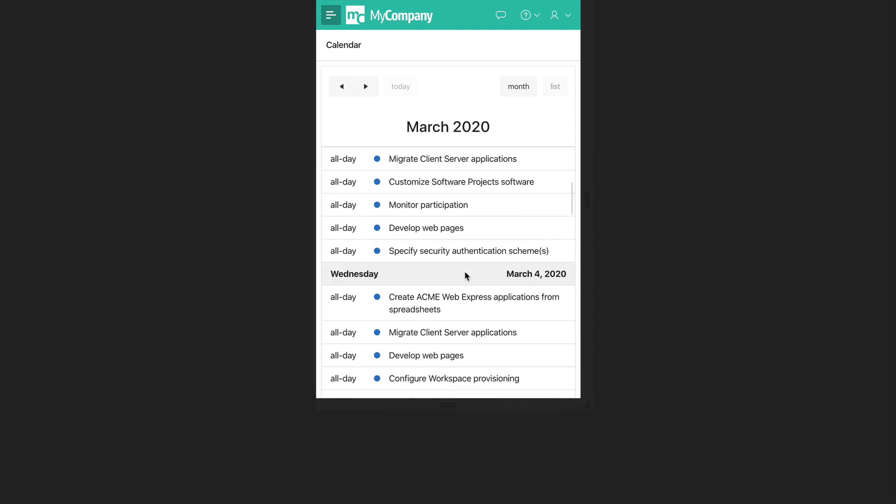
scroll(466, 277, "up", 5)
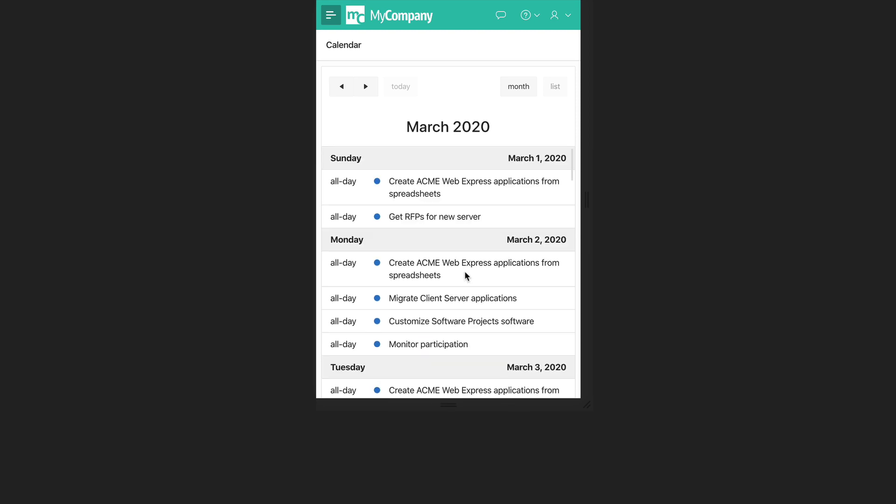
left_click(518, 89)
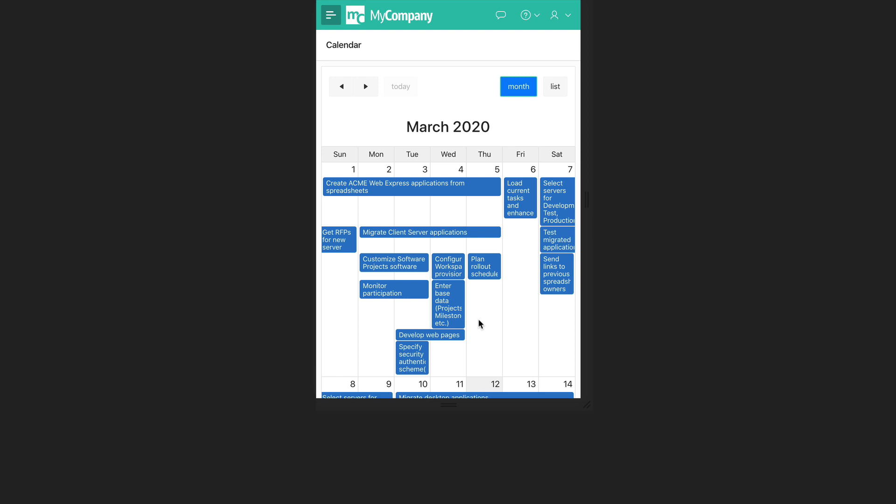
scroll(479, 324, "down", 5)
scroll(480, 324, "up", 5)
left_click(331, 14)
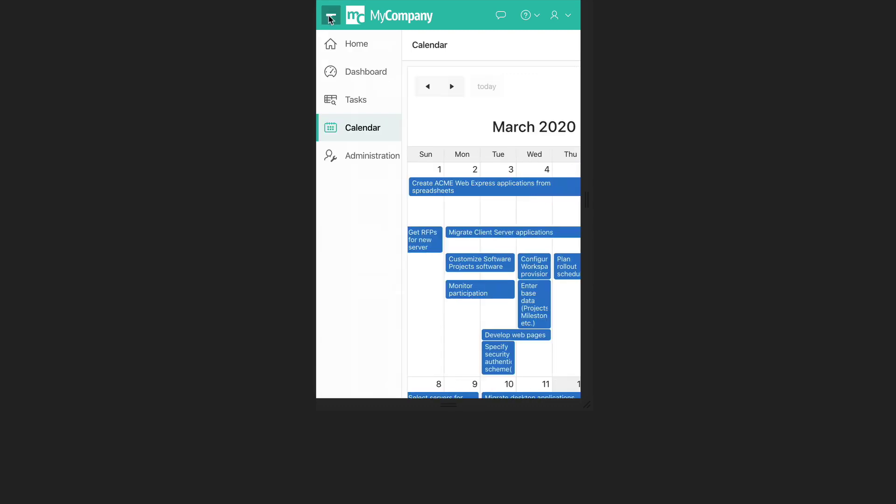
Step: Open the app's Administration page from the side navigation menu
left_click(357, 159)
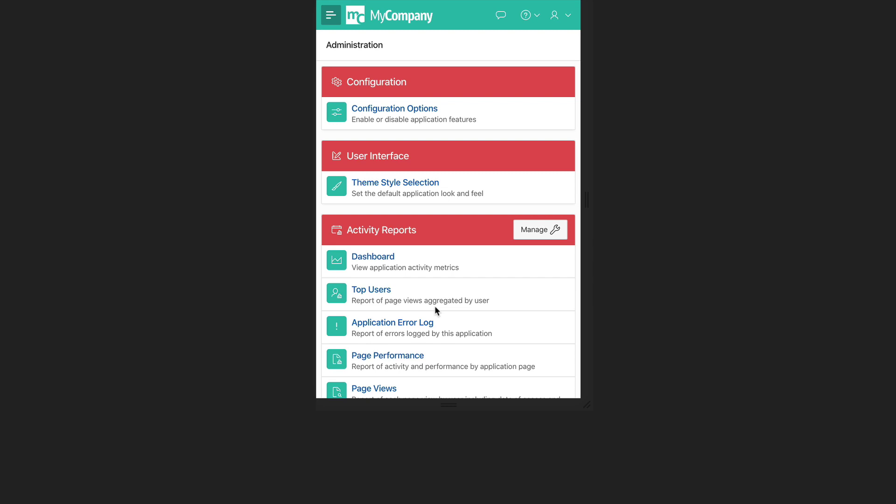
Step: Set the Desktop Theme Style to Vita - Dark, apply it, and dismiss the confirmation
left_click(417, 182)
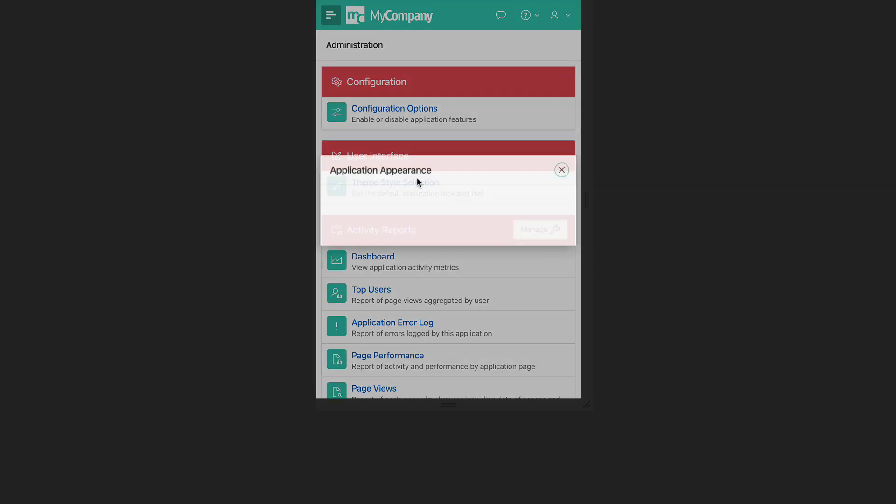
left_click(416, 170)
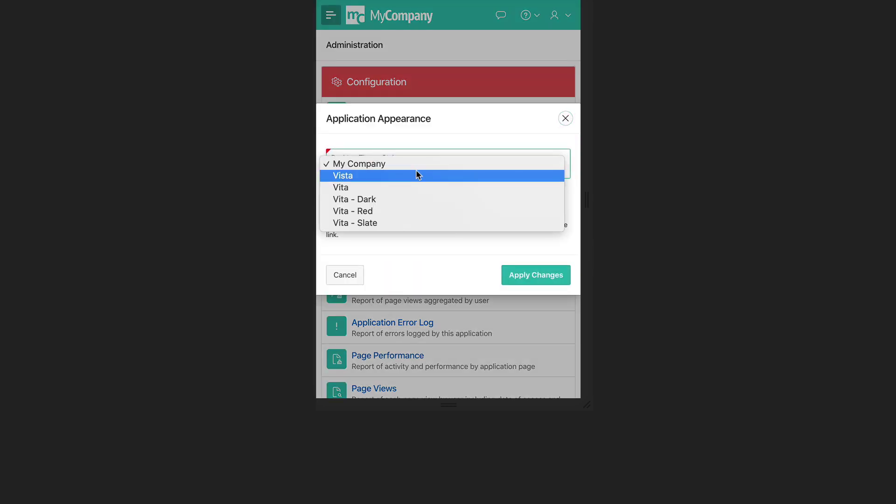
left_click(416, 200)
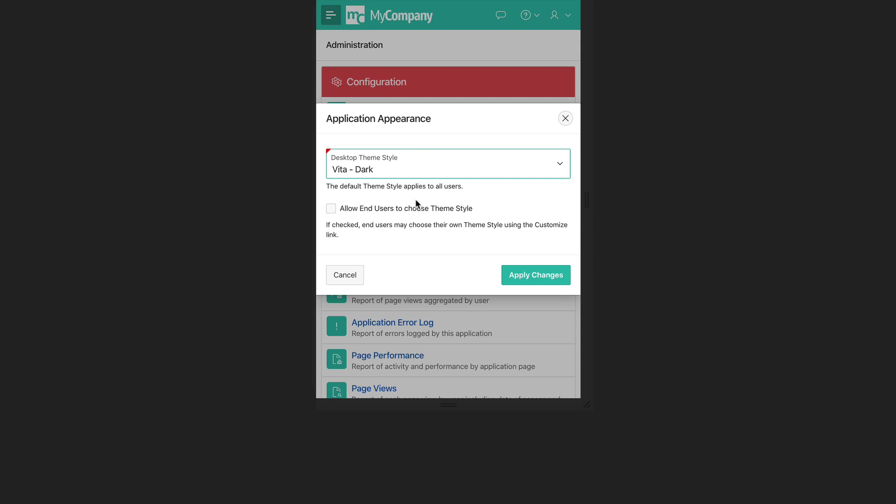
left_click(544, 274)
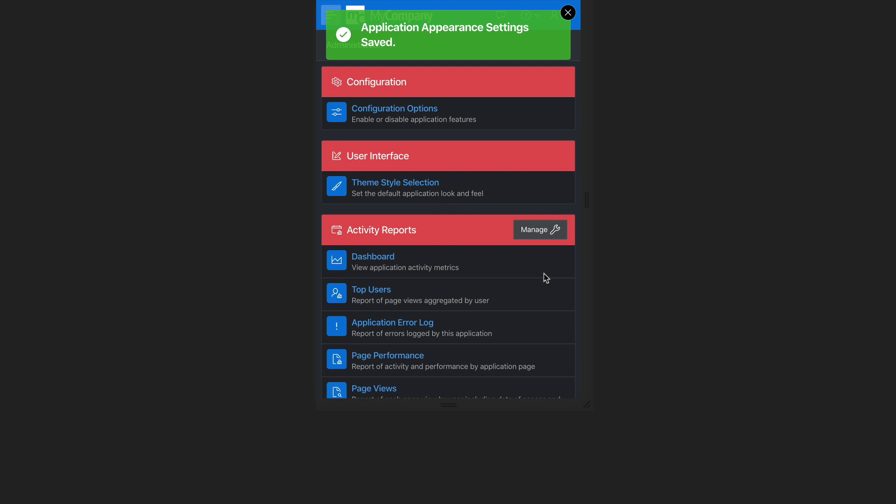
left_click(568, 13)
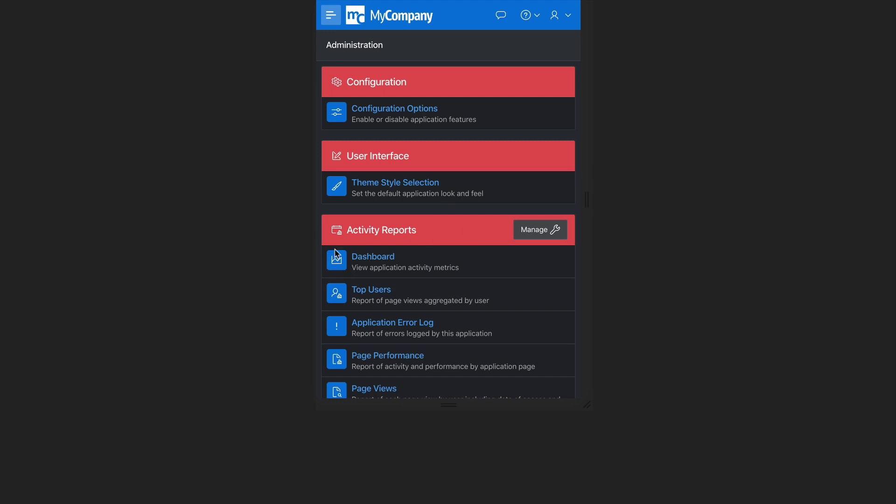
Step: Open Application 601's Shared Components and then its User Interface Attributes
left_click(332, 20)
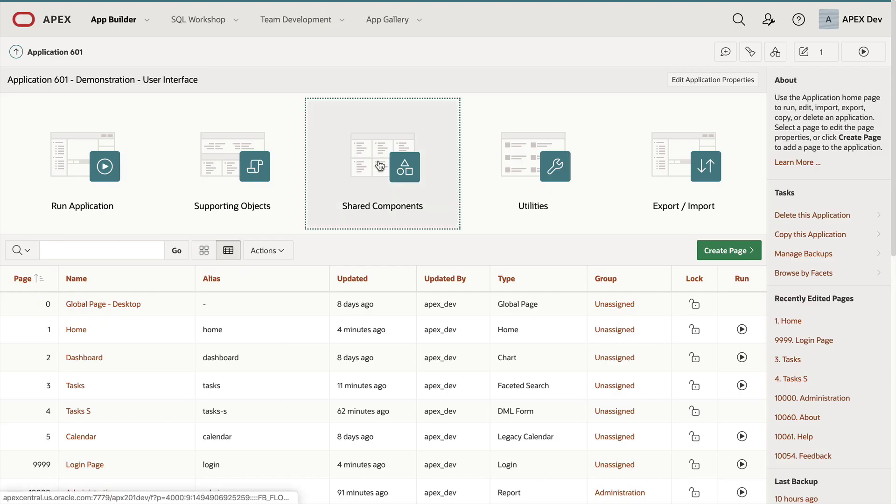
left_click(378, 165)
left_click(336, 283)
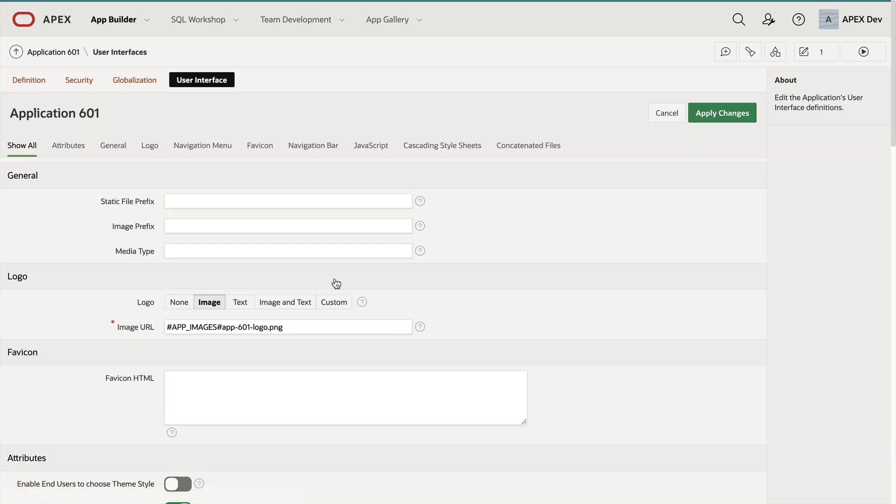
scroll(337, 284, "down", 7)
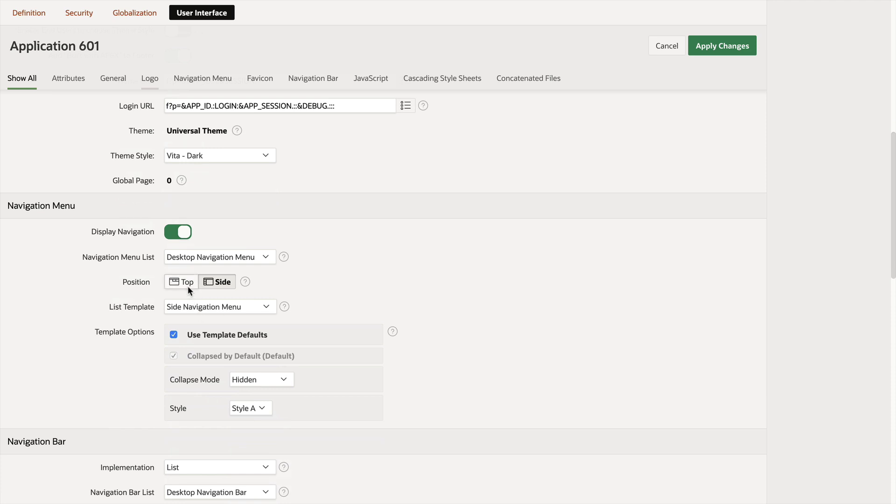
Step: Set navigation position Top, template Top Navigation Tabs, inline desktop labels, and save
left_click(187, 285)
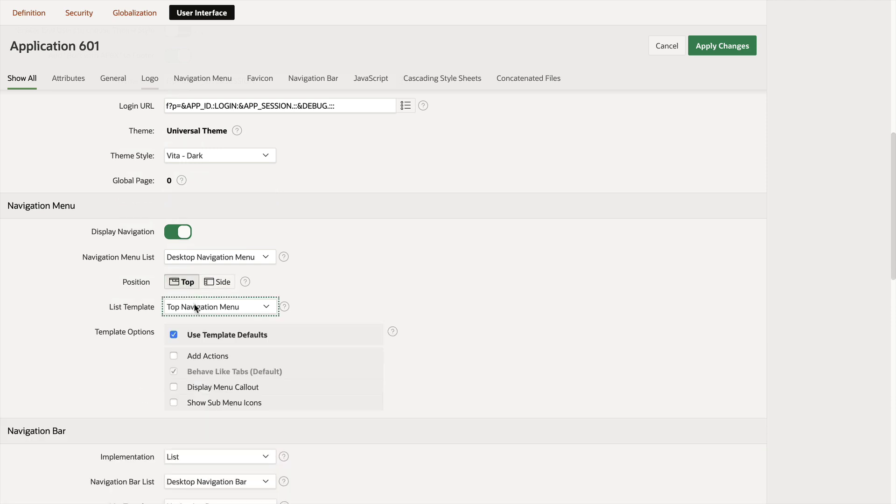
left_click(194, 305)
left_click(200, 313)
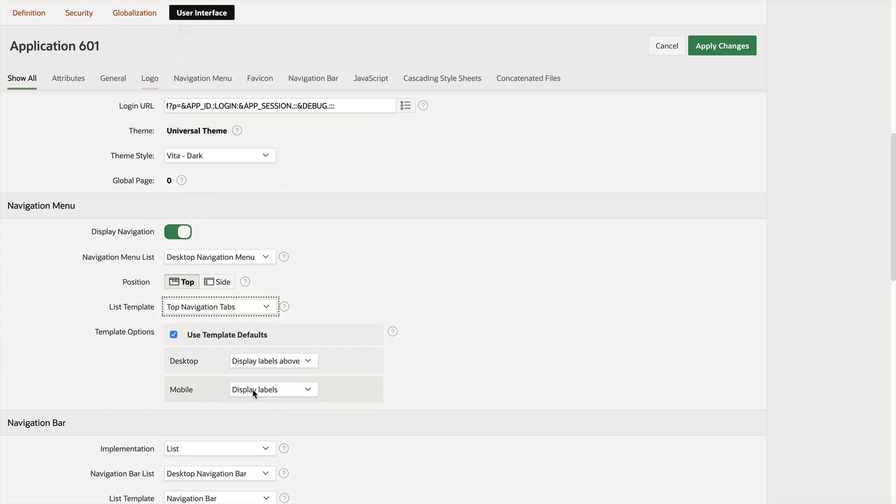
left_click(261, 364)
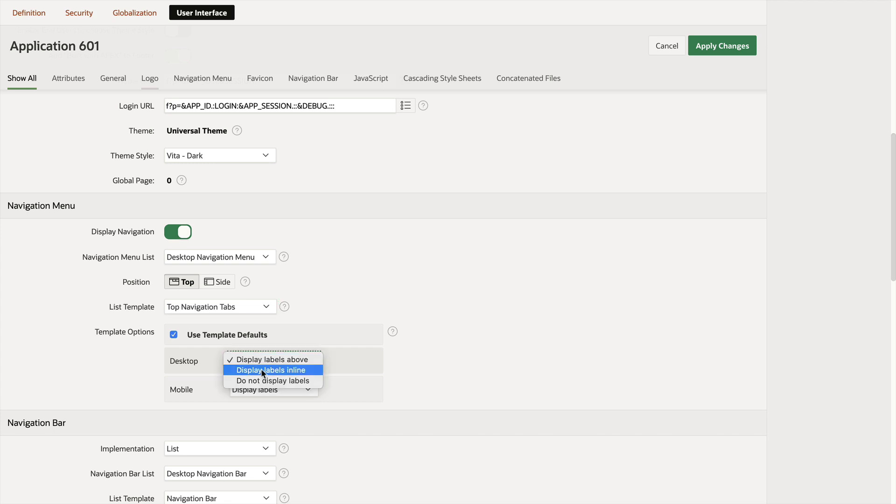
left_click(261, 370)
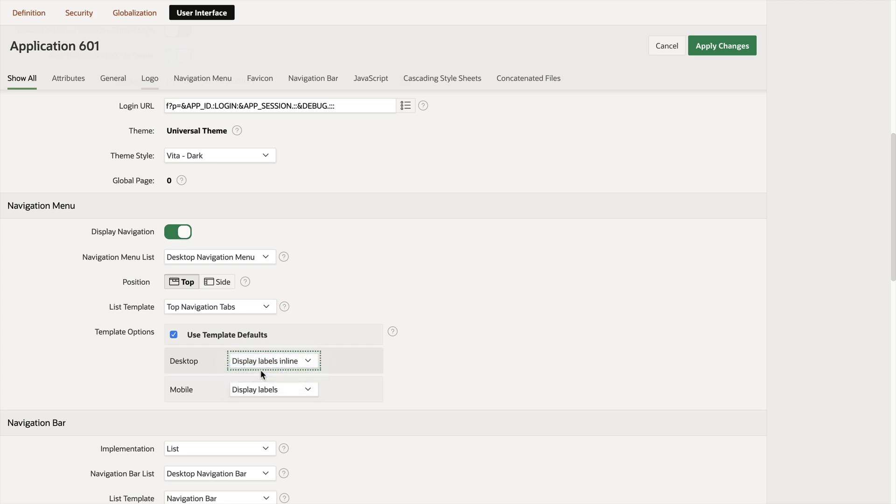
left_click(722, 46)
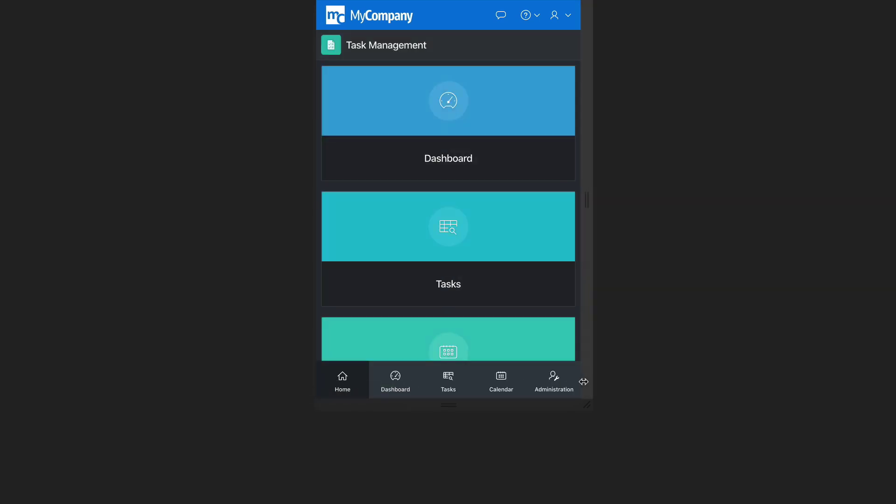
Step: Try the Dashboard and Tasks bottom tabs, widen to desktop width, then open Home
left_click(387, 381)
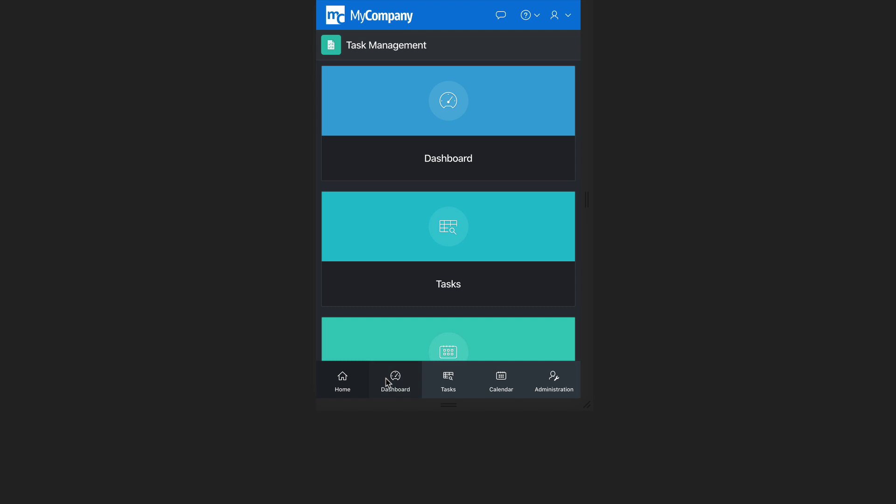
left_click(454, 384)
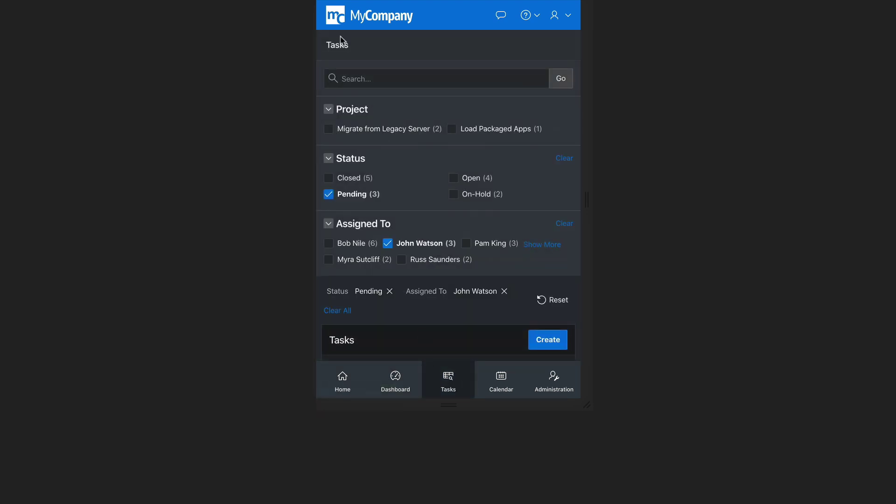
left_click_drag(594, 6, 693, 8)
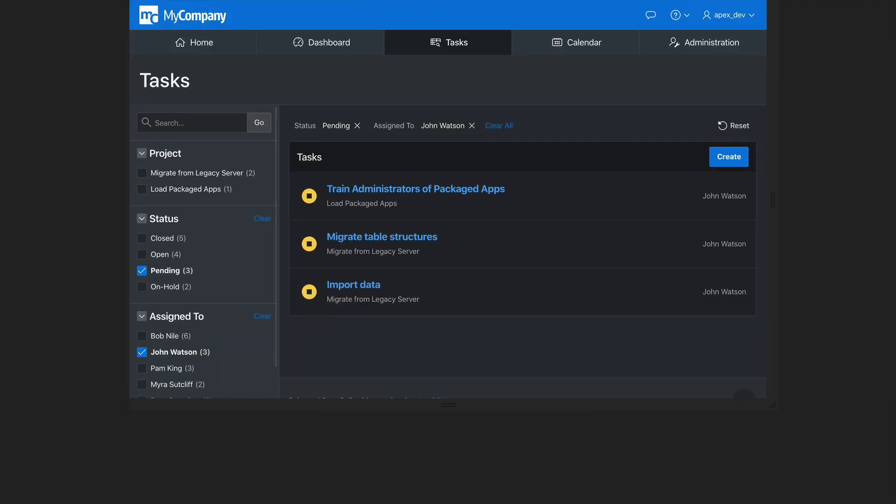
left_click(186, 45)
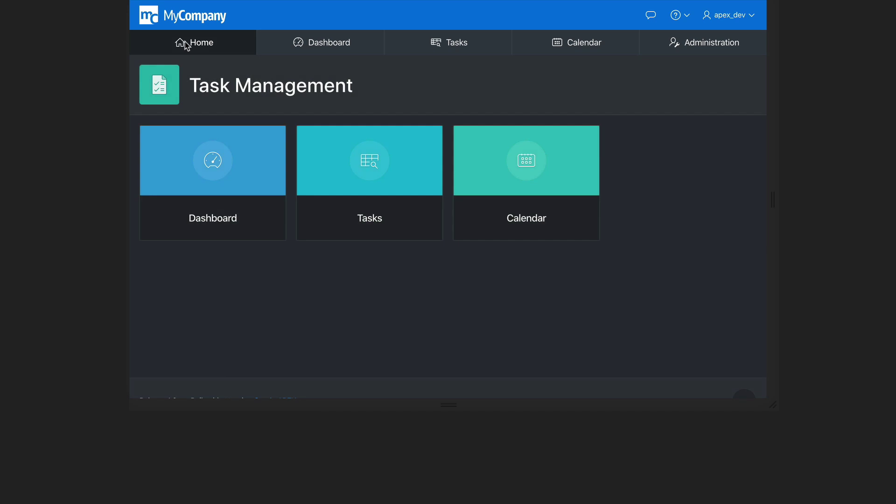